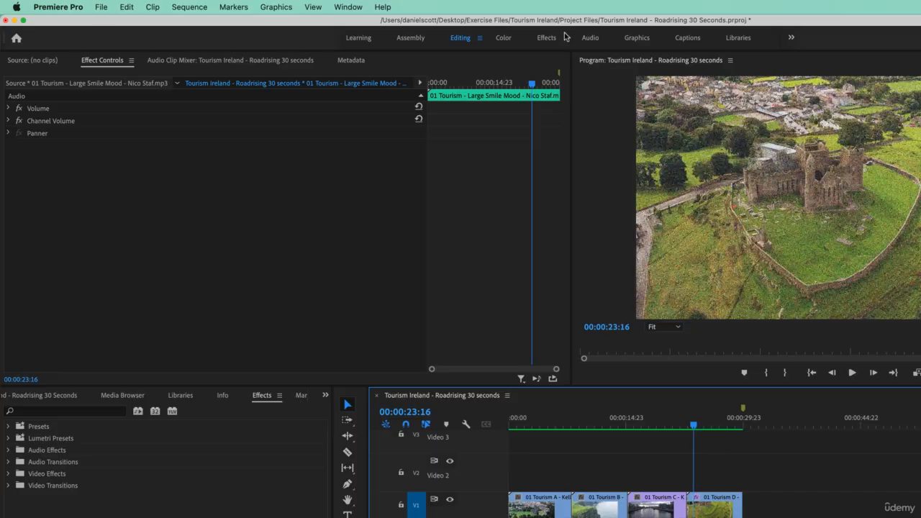
# Step: Open the Media Cache preferences
pyautogui.press('super+s')
pyautogui.click(100, 8)
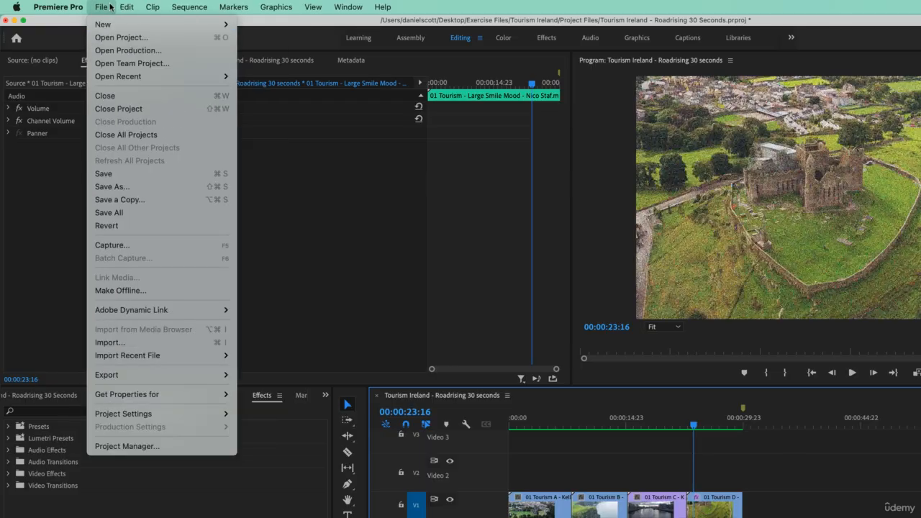
pyautogui.moveTo(72, 6)
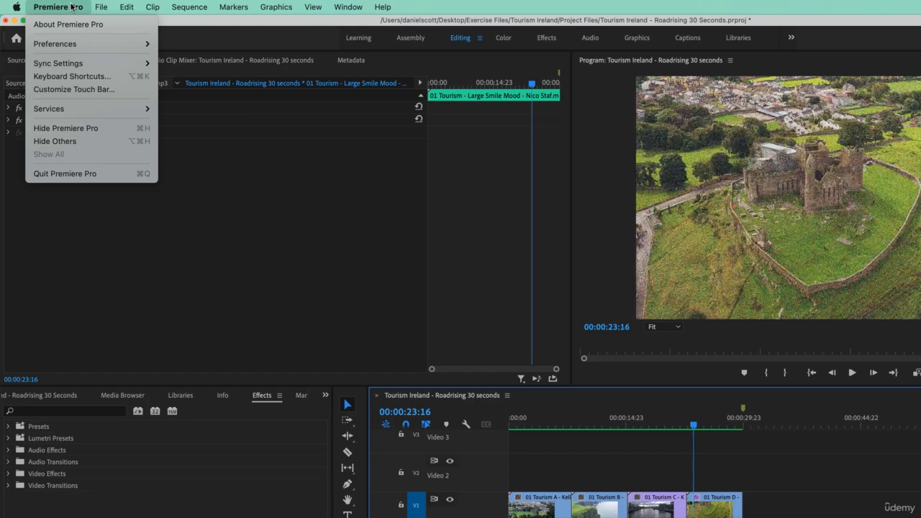
pyautogui.moveTo(91, 44)
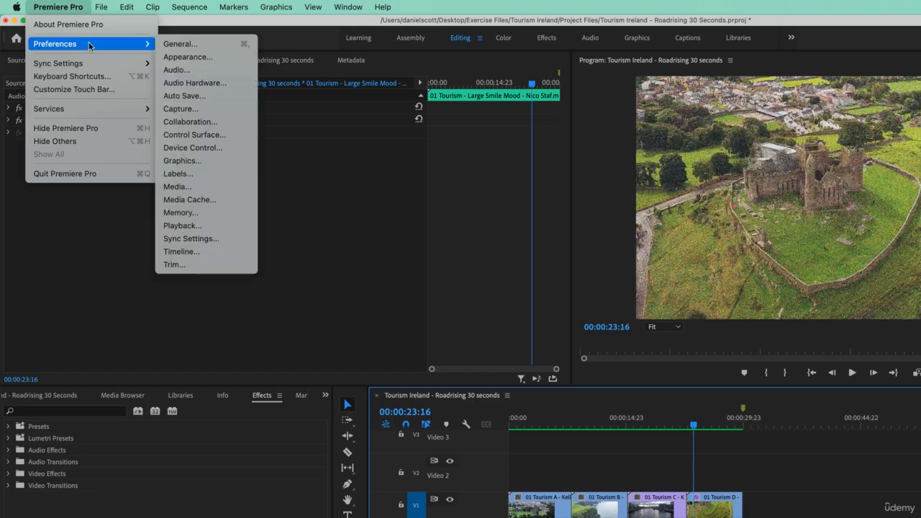
pyautogui.click(185, 202)
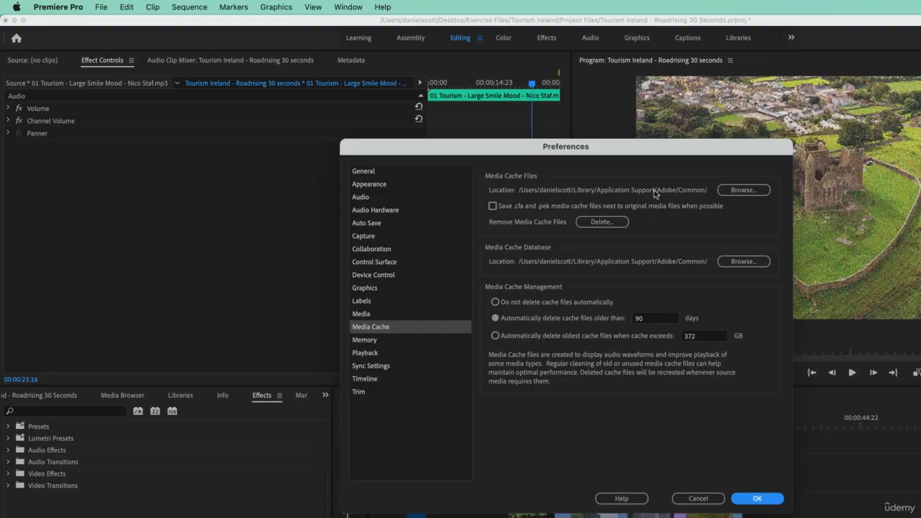
# Step: Set the media cache files location to a new folder named Media Cache on the LaCie drive
pyautogui.click(752, 191)
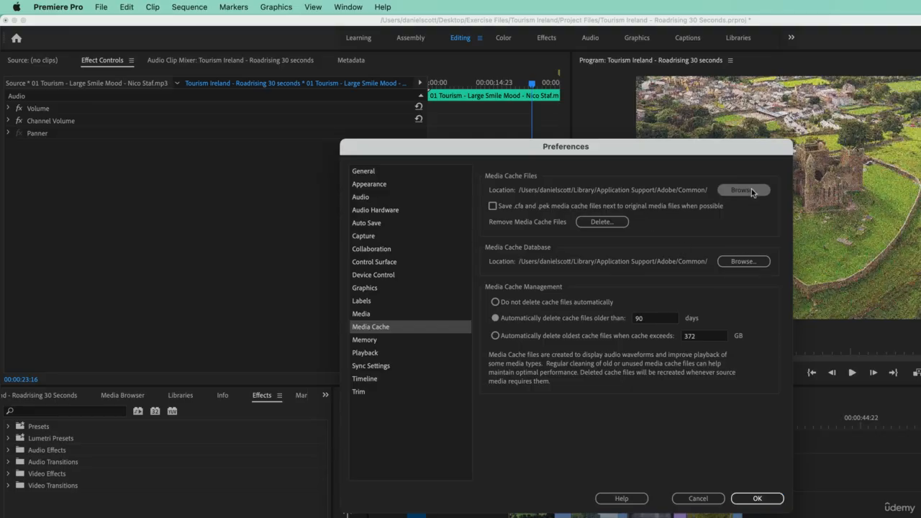
pyautogui.scroll(-5, 421, 309)
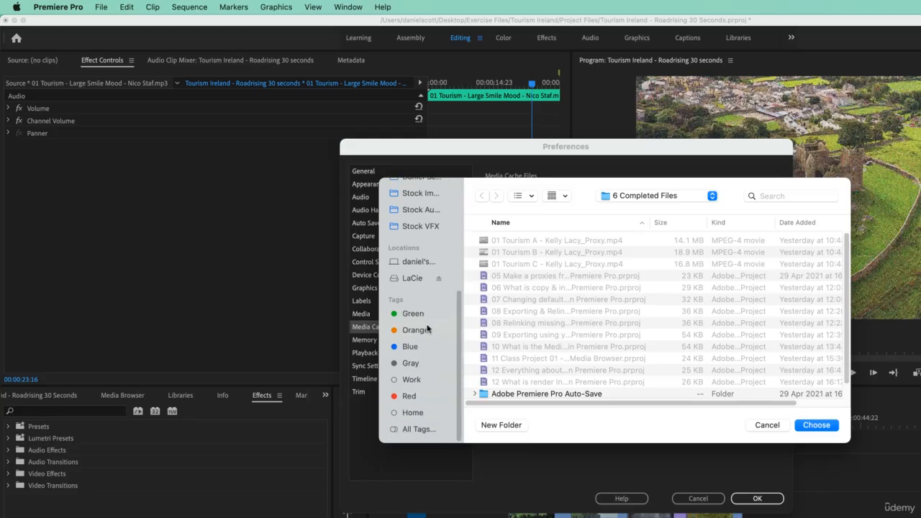
pyautogui.click(413, 279)
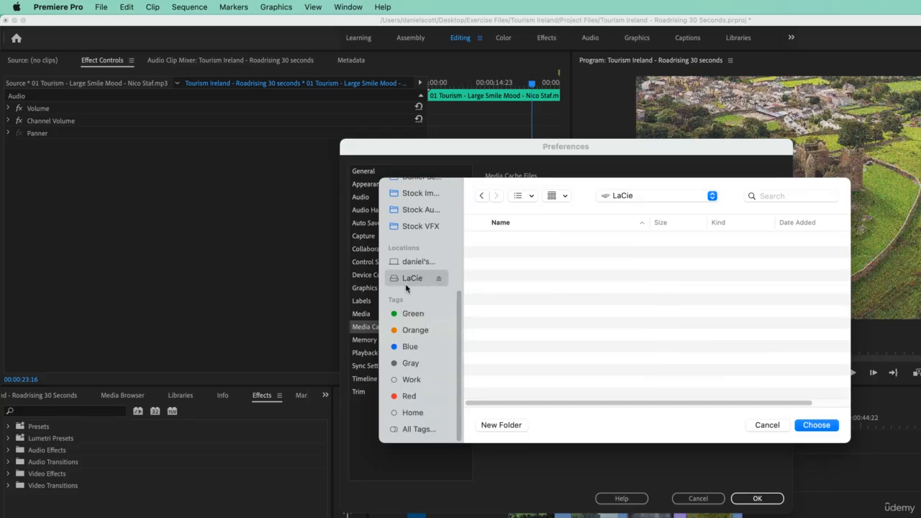
pyautogui.click(512, 427)
pyautogui.write('Ma')
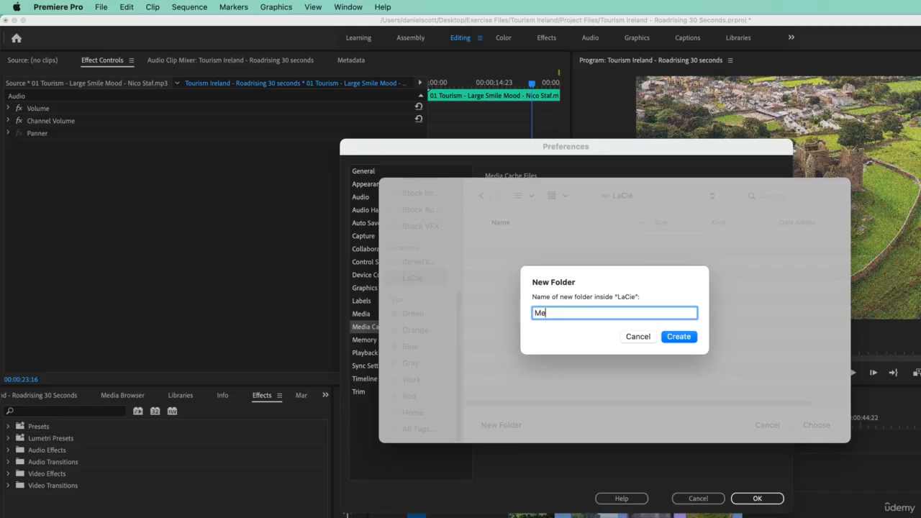
pyautogui.write('dia Cache')
pyautogui.click(687, 339)
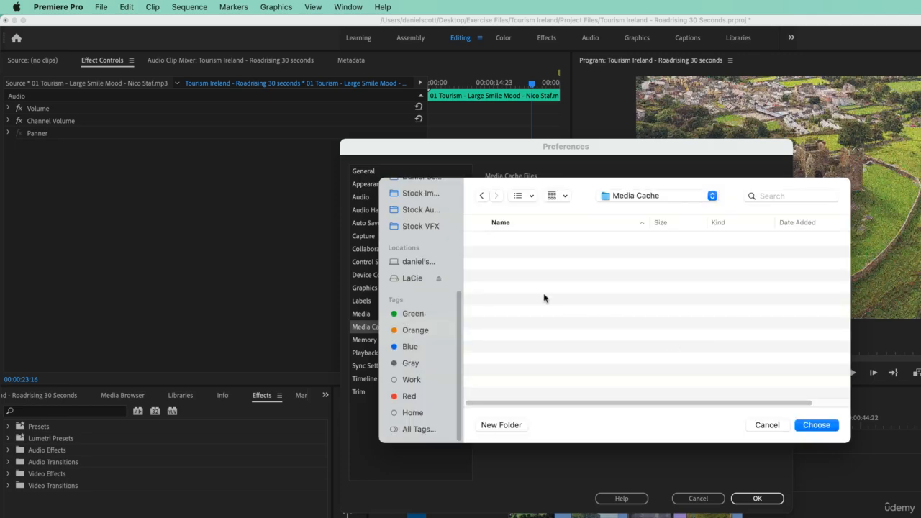
pyautogui.click(824, 429)
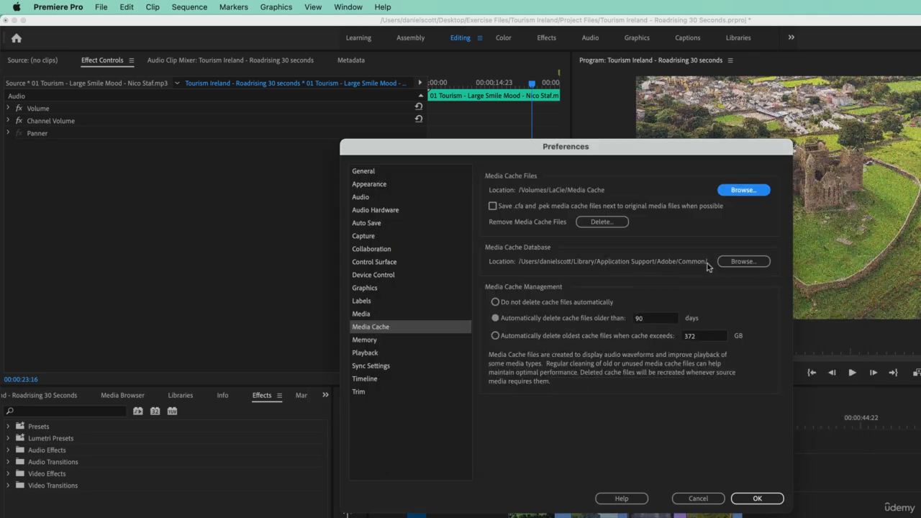
# Step: Set the media cache database location to the LaCie Media Cache folder, deleting the existing database, and apply the preferences
pyautogui.click(741, 262)
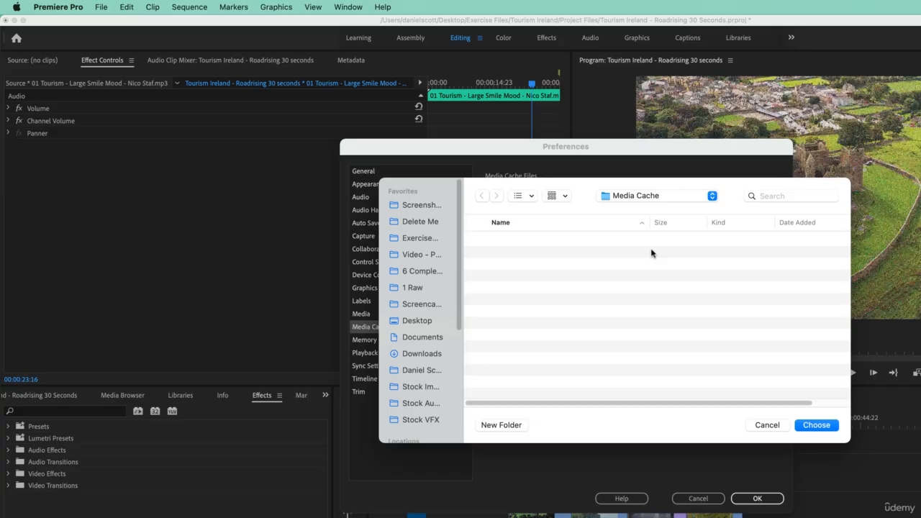
pyautogui.click(816, 425)
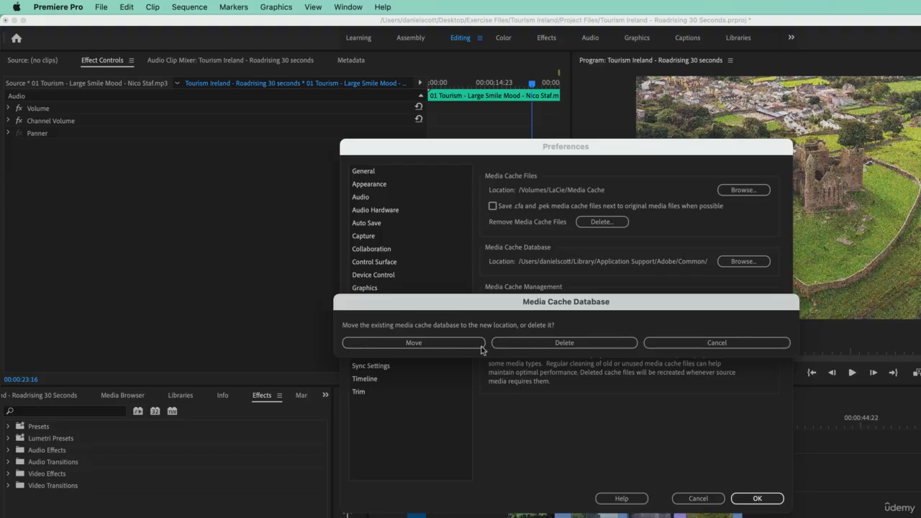
pyautogui.click(519, 350)
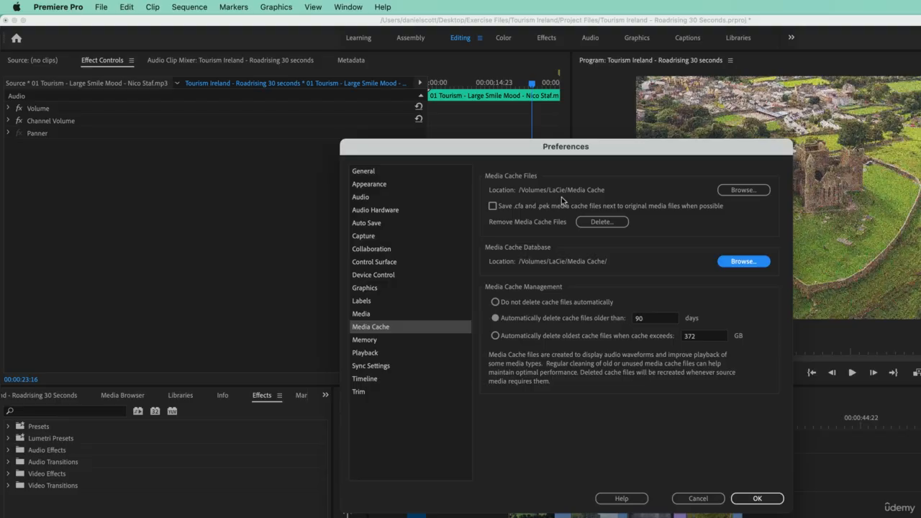
pyautogui.click(756, 498)
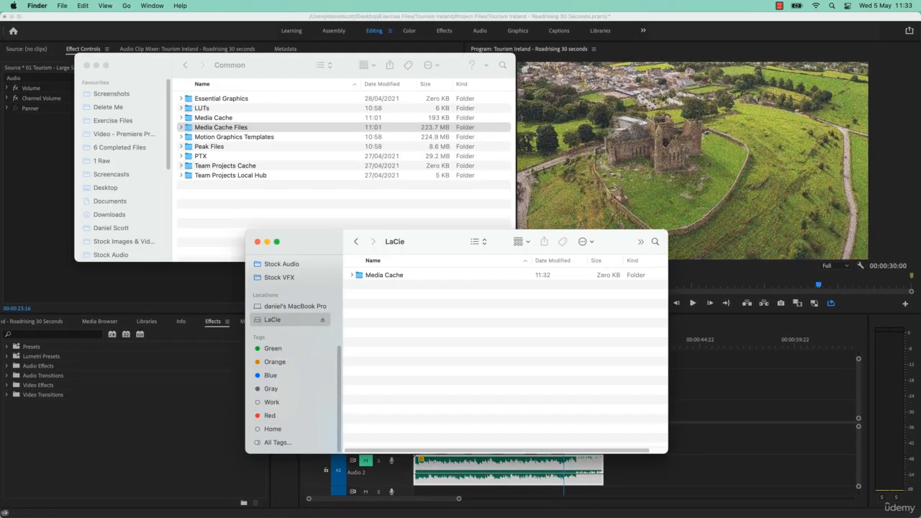
# Step: Examine the Project Files folder in Finder, including the Adobe Premiere Pro Video Previews folder and the Tourism Ireland project file
pyautogui.click(271, 199)
pyautogui.click(435, 329)
pyautogui.scroll(5, 293, 325)
pyautogui.click(356, 242)
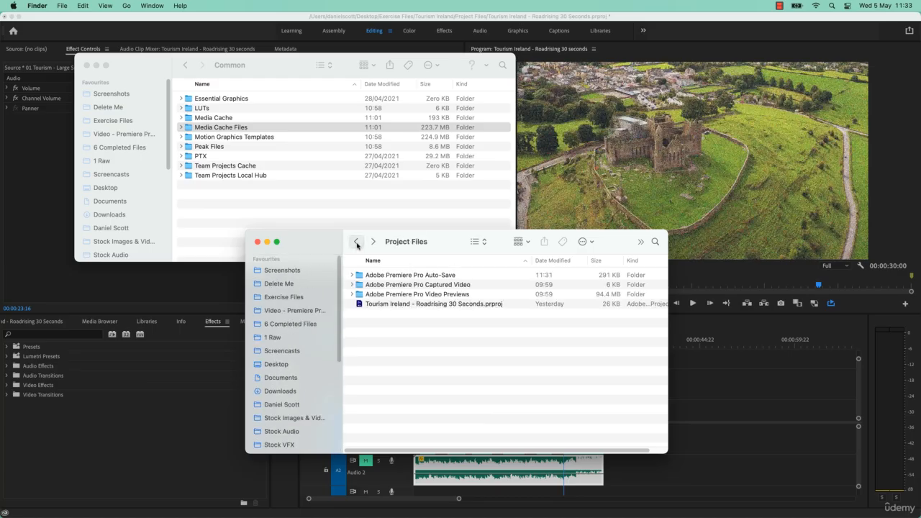
pyautogui.click(414, 296)
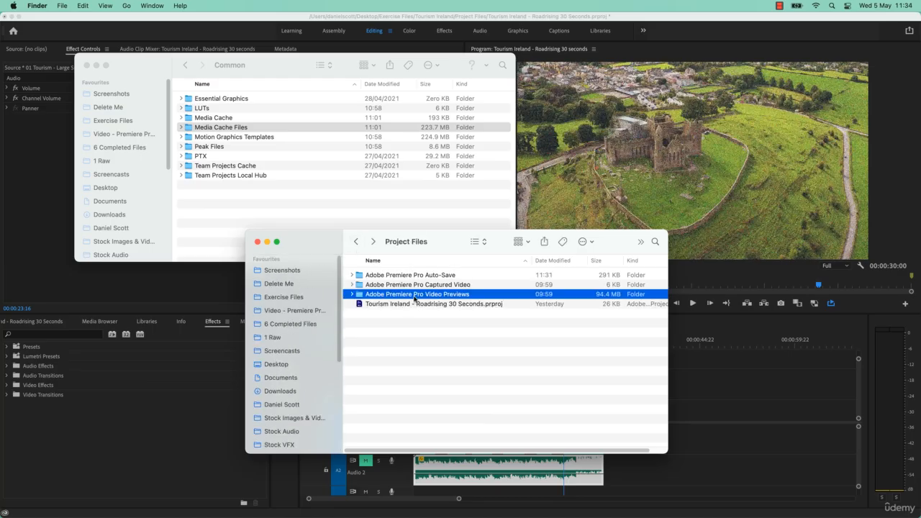
pyautogui.click(418, 305)
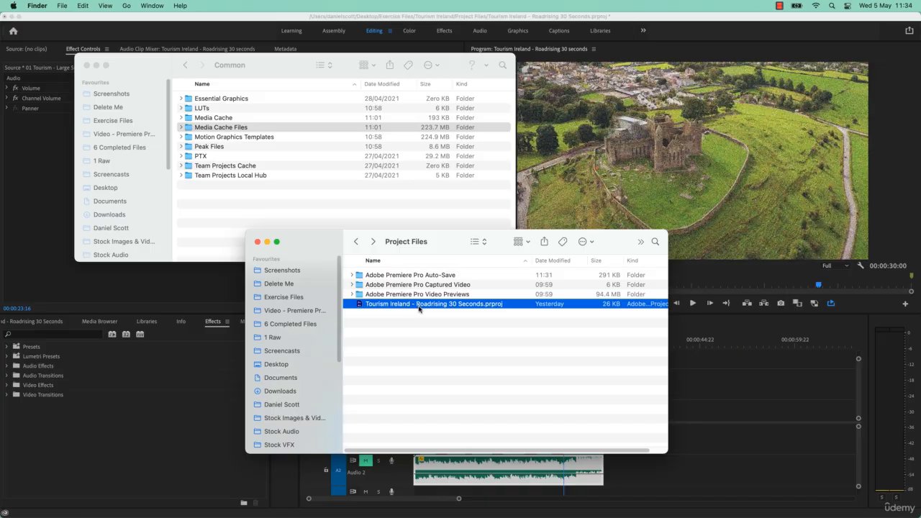
# Step: Switch back to Premiere Pro and set the project's Captured Video scratch disk to a new folder named Scratch Disk inside Media Cache
pyautogui.click(162, 392)
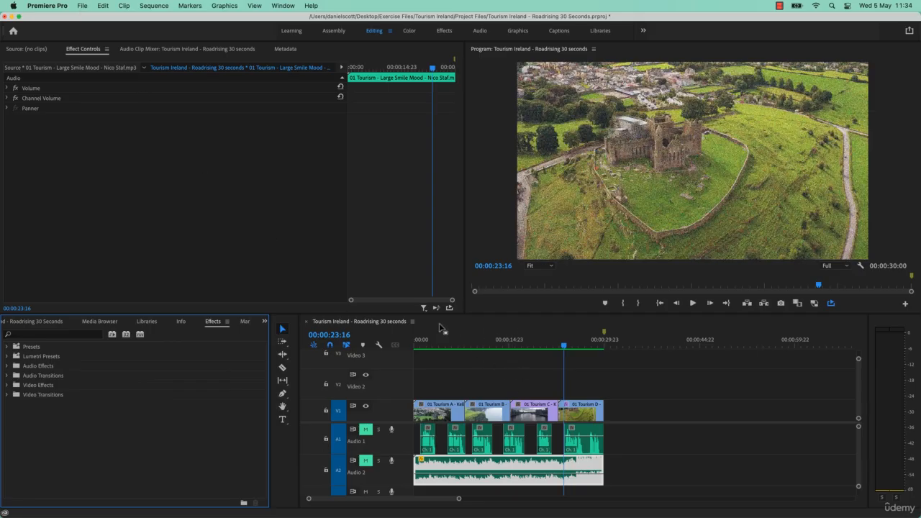
pyautogui.click(83, 6)
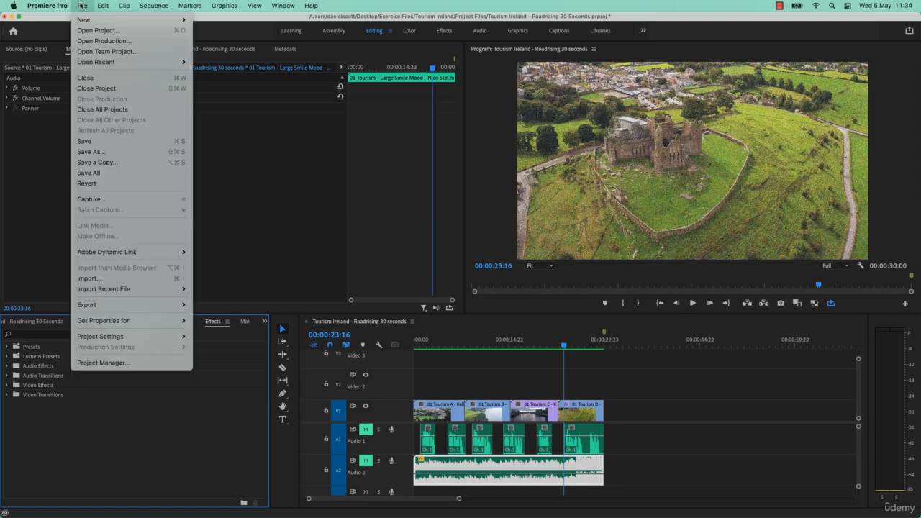
pyautogui.moveTo(176, 338)
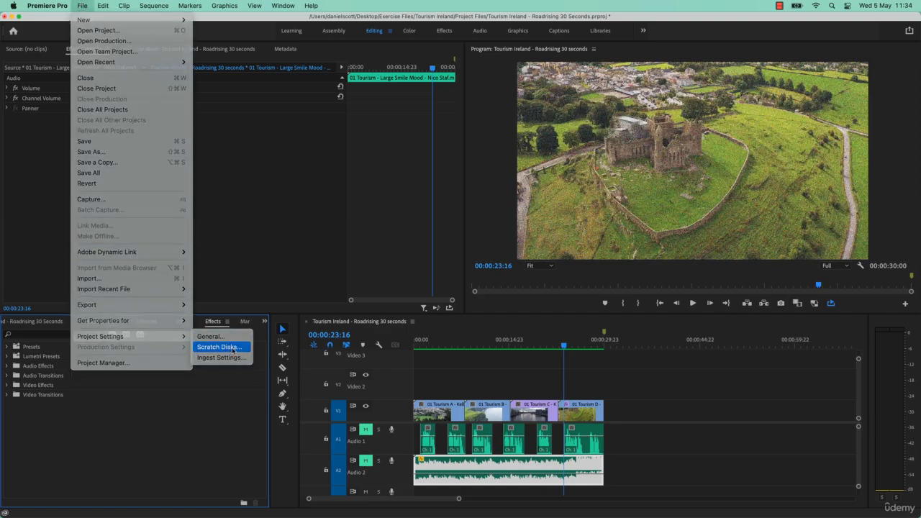
pyautogui.click(229, 348)
pyautogui.click(589, 163)
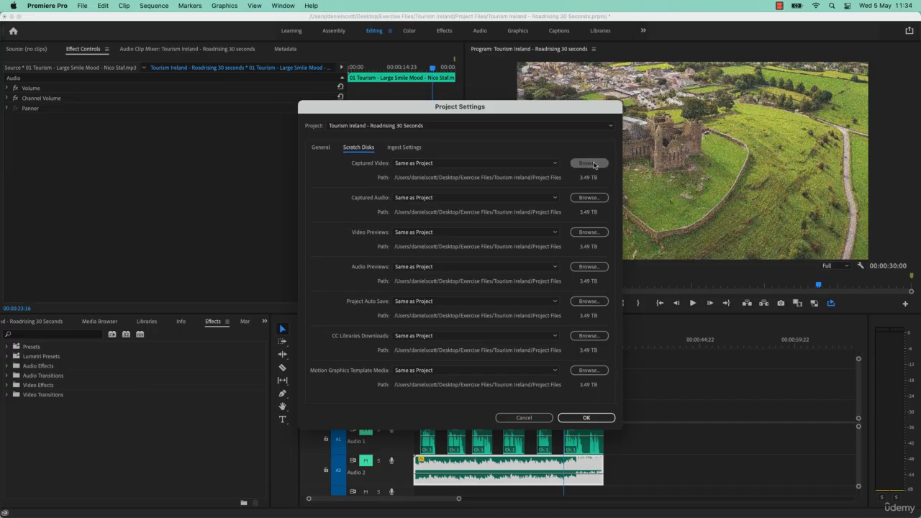
pyautogui.click(551, 147)
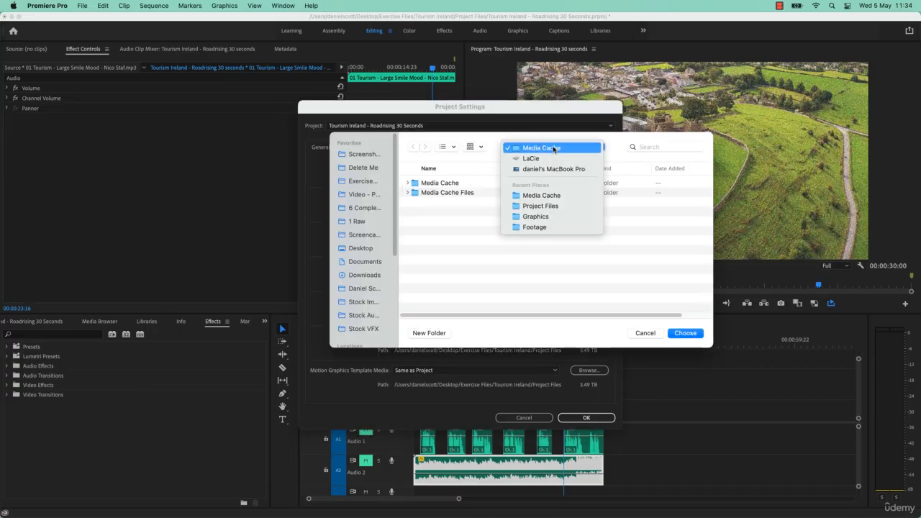
pyautogui.click(552, 148)
pyautogui.click(429, 333)
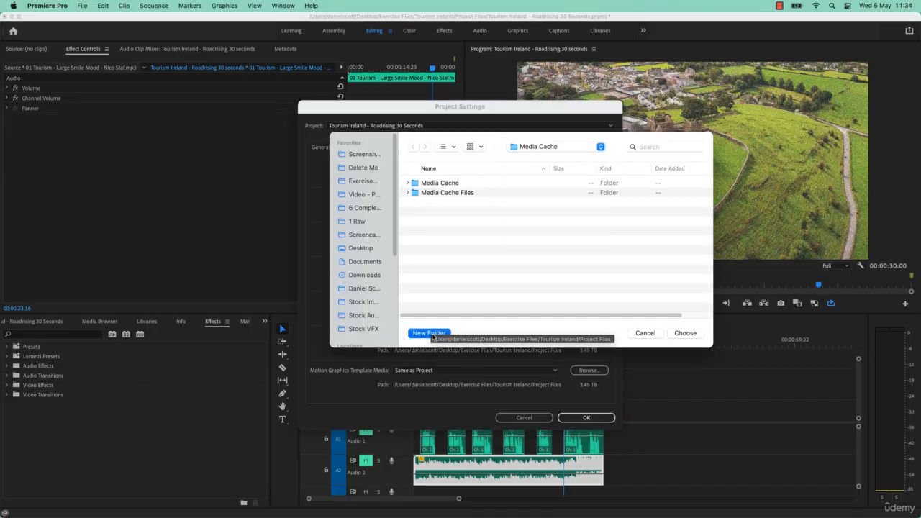
pyautogui.write('Scra')
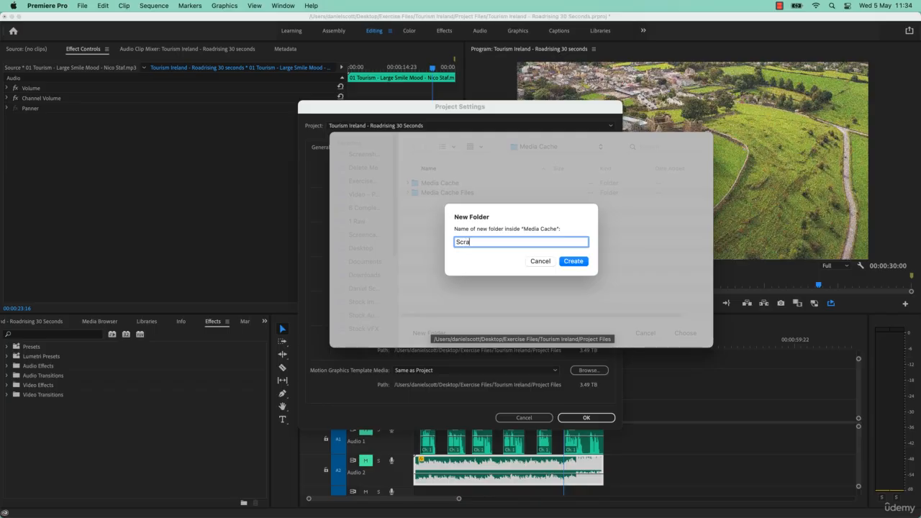
pyautogui.write('tch Disk')
pyautogui.click(575, 261)
pyautogui.click(685, 333)
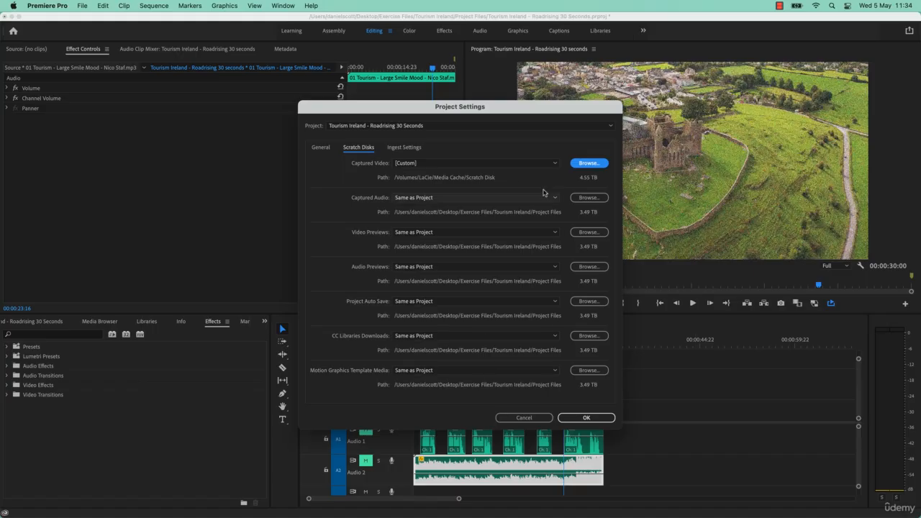
# Step: Set the scratch disk locations for Captured Audio, Video Previews and Audio Previews to the Scratch Disk folder
pyautogui.click(588, 197)
pyautogui.click(685, 333)
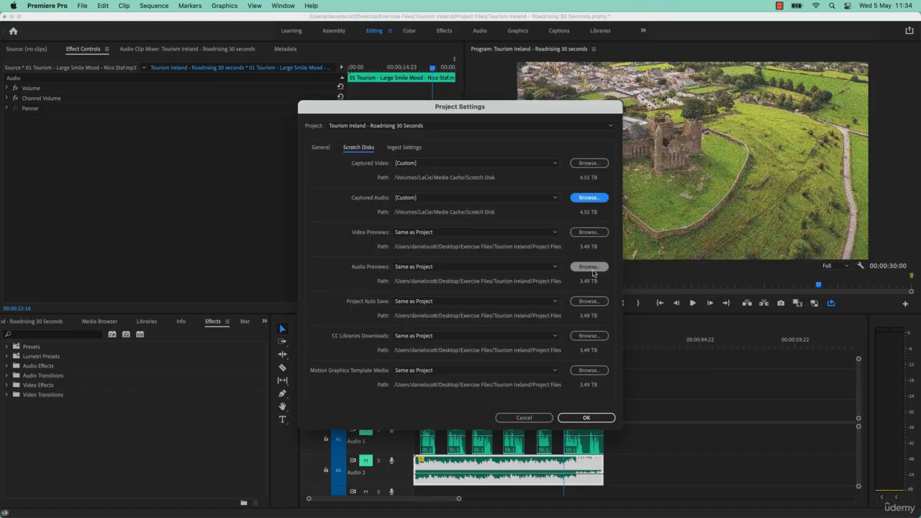
pyautogui.click(588, 237)
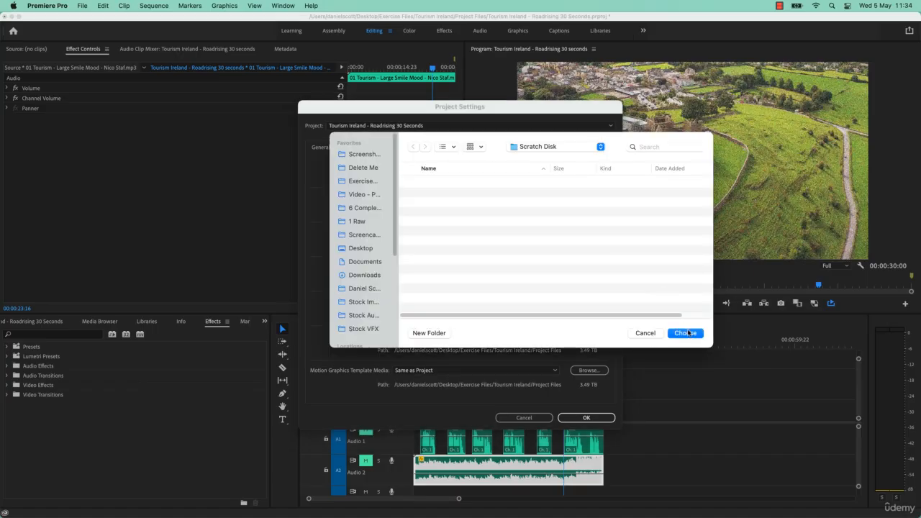
pyautogui.click(685, 333)
pyautogui.click(601, 272)
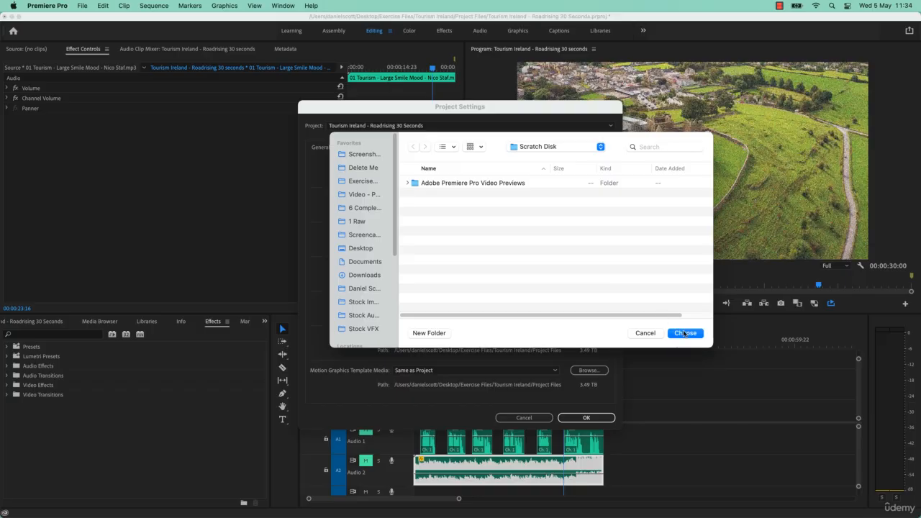
pyautogui.click(685, 333)
# Step: Set Project Auto Save, CC Libraries Downloads and Motion Graphics Template Media to the Scratch Disk folder and apply the project settings
pyautogui.click(589, 302)
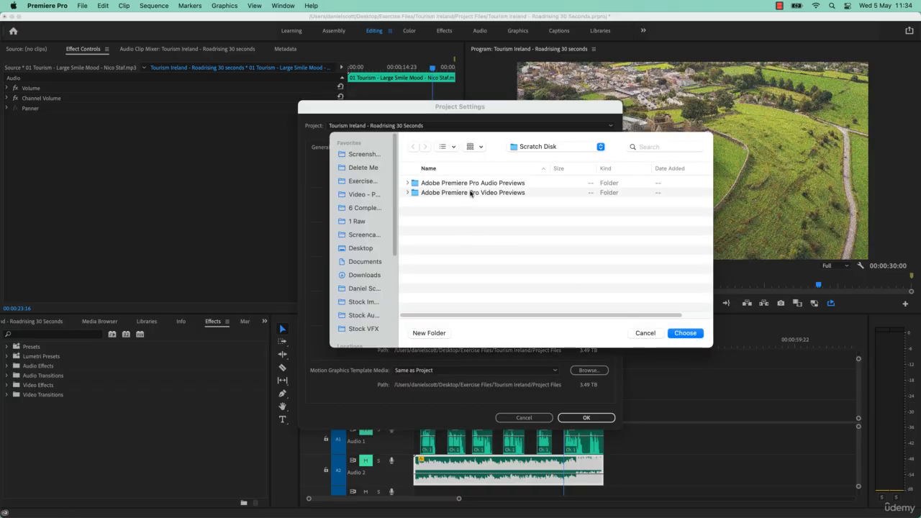
pyautogui.click(687, 334)
pyautogui.click(590, 337)
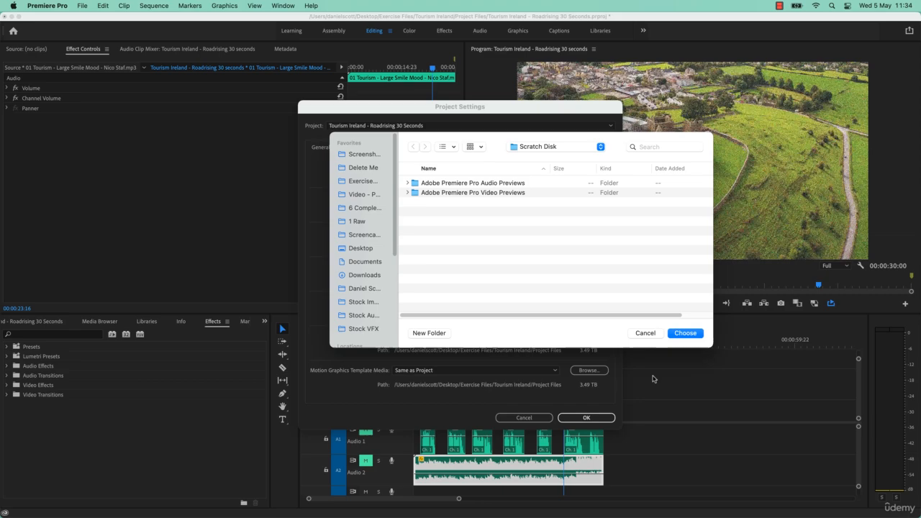
pyautogui.click(685, 333)
pyautogui.click(588, 369)
pyautogui.click(685, 333)
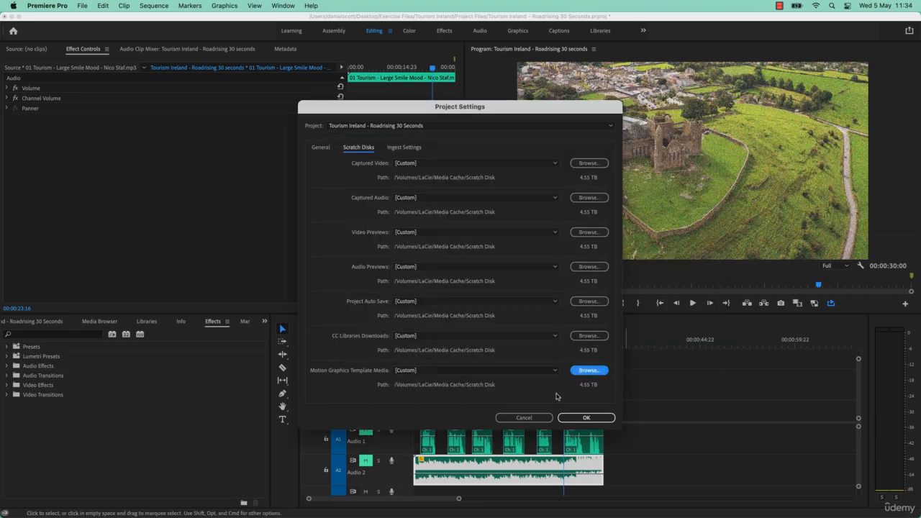
pyautogui.click(586, 417)
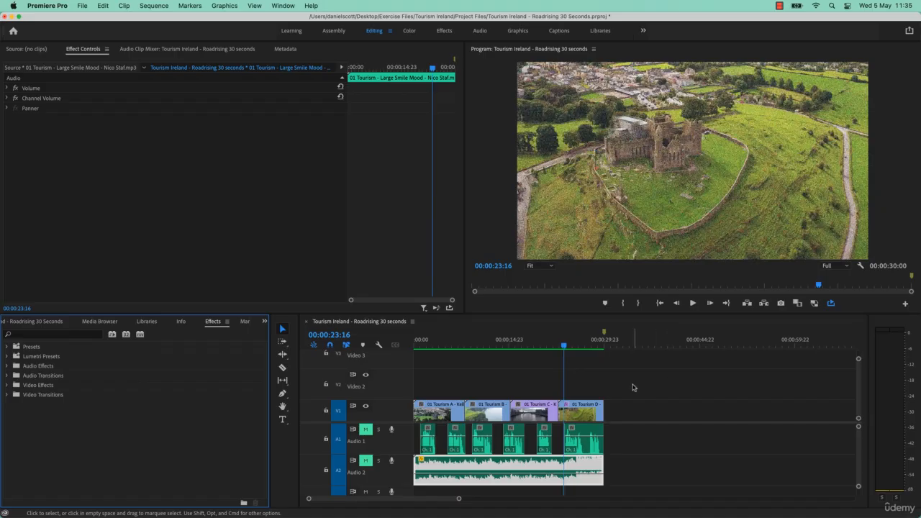
# Step: Examine the scratch disk paths offered for a new project without creating the project
pyautogui.click(80, 6)
pyautogui.moveTo(93, 20)
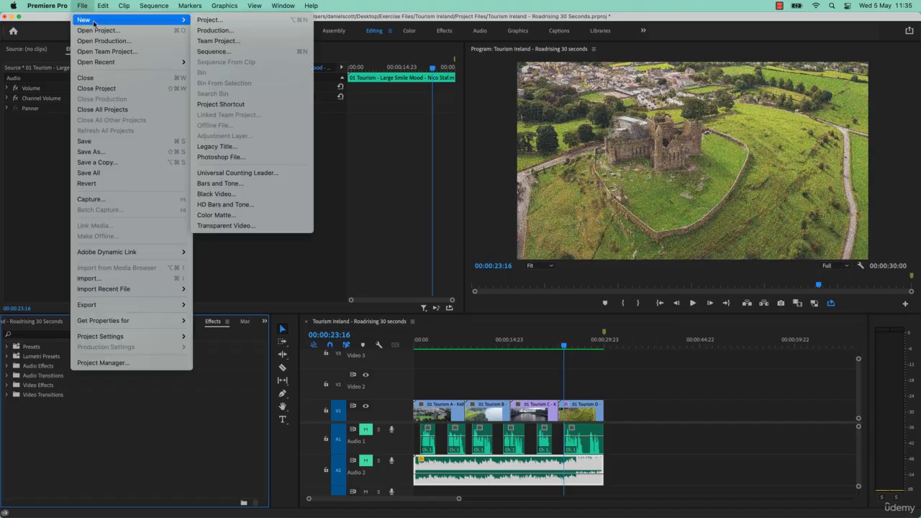
pyautogui.click(264, 21)
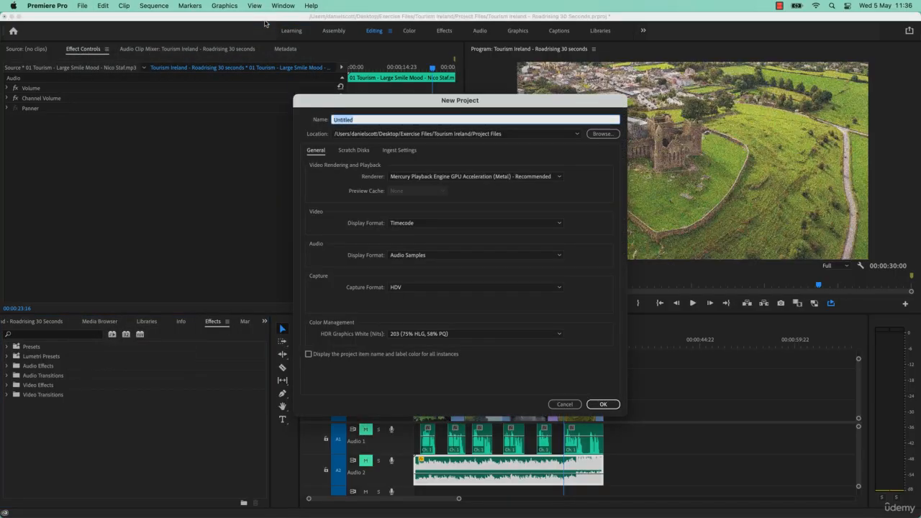
pyautogui.click(342, 152)
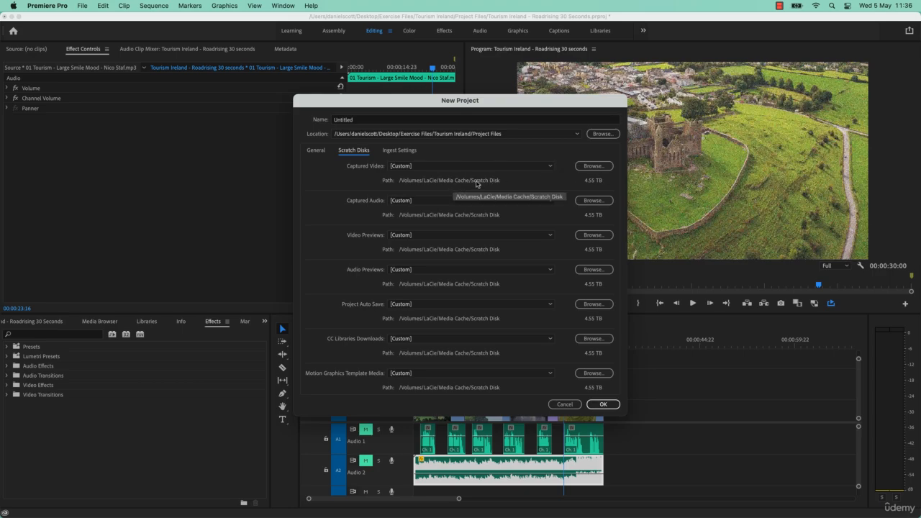
pyautogui.click(565, 404)
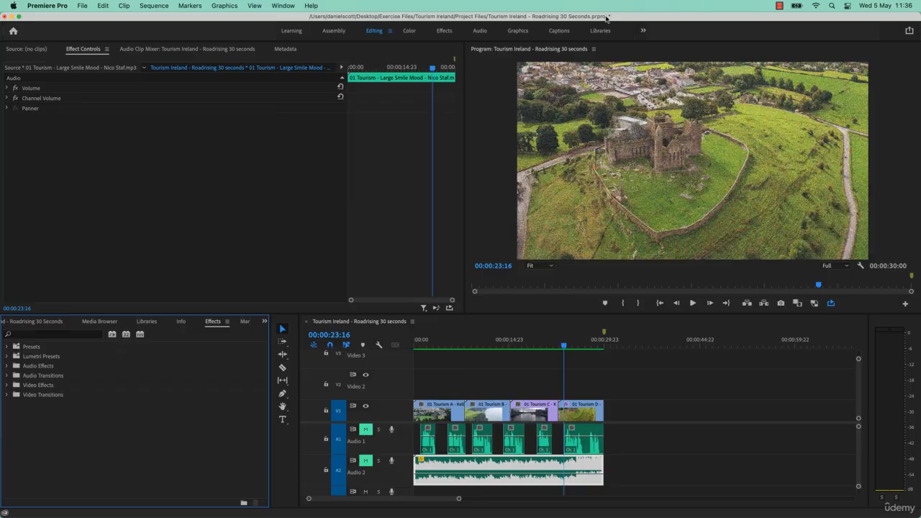